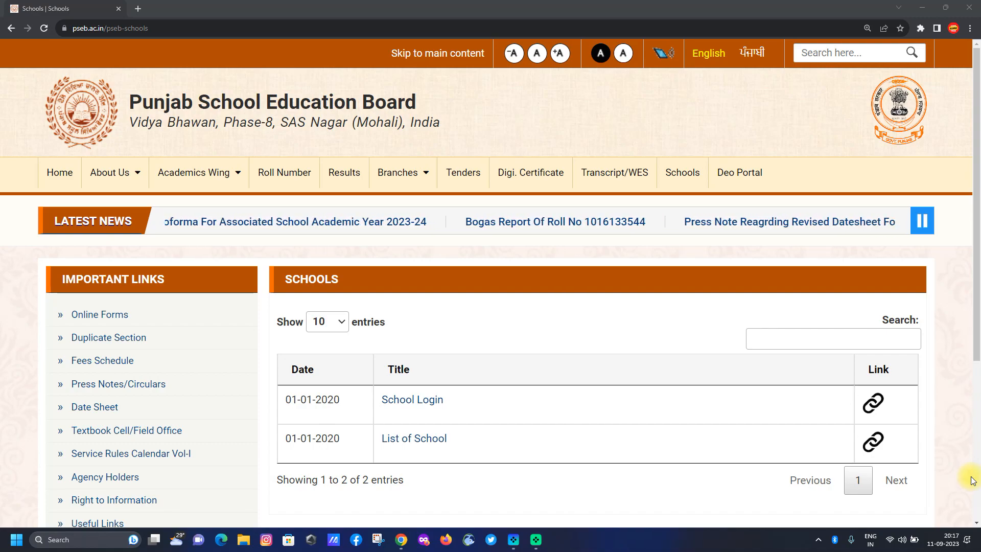
# Step: Open the School Login page and choose the Primary & Middle School login for Session 2023-24
pyautogui.click(420, 402)
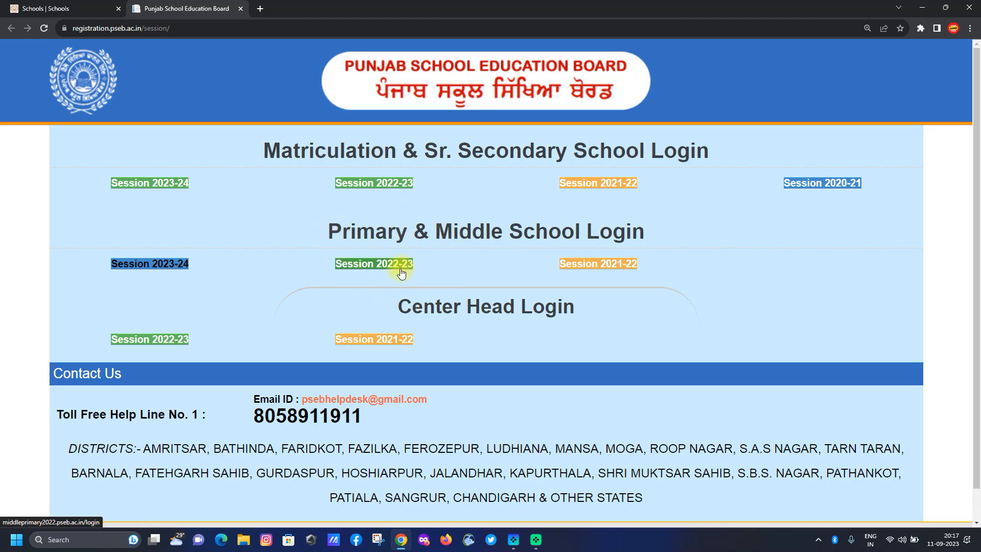
pyautogui.click(159, 272)
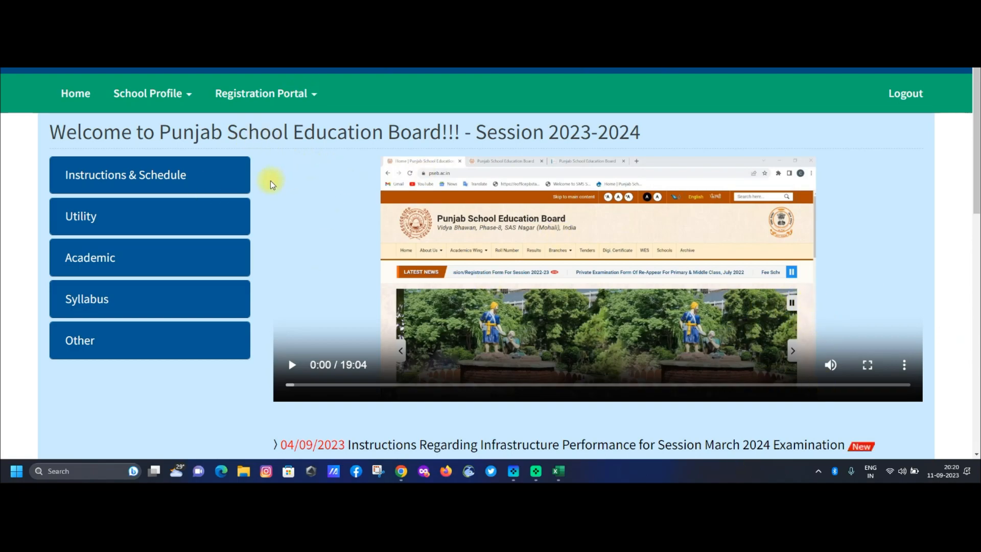
# Step: Open the F1 Form in the Registration Portal and submit agreement to its instructions
pyautogui.click(271, 97)
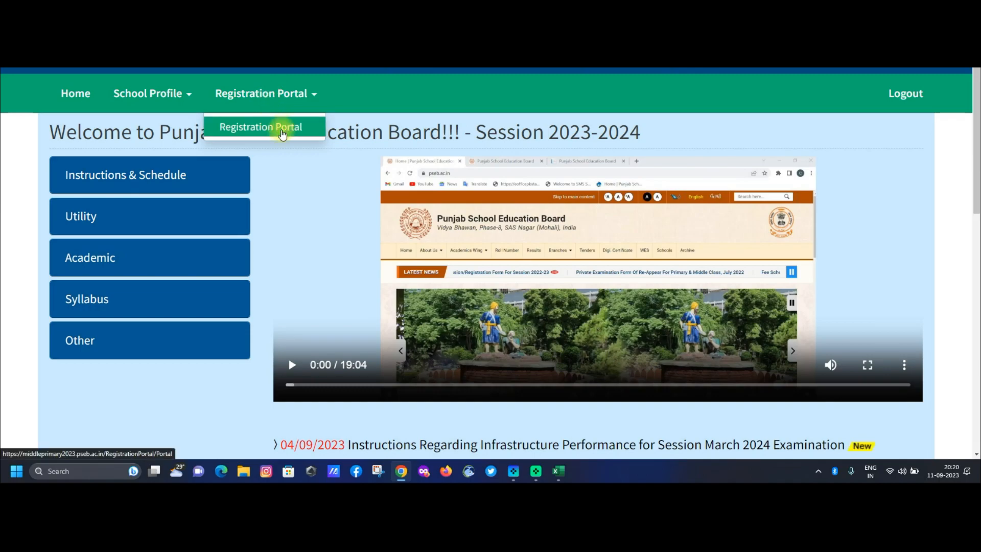
pyautogui.click(276, 128)
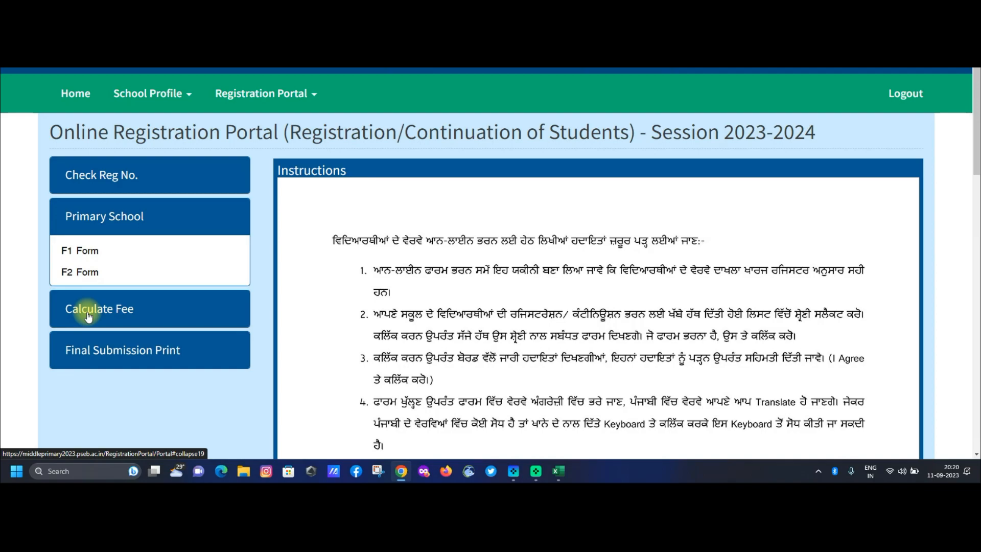
pyautogui.click(81, 249)
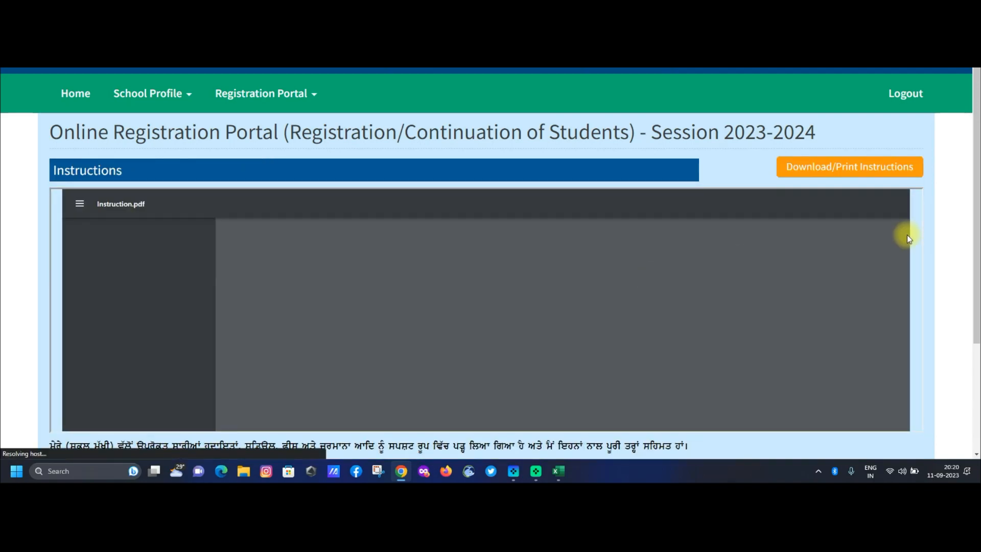
pyautogui.scroll(-3, 946, 231)
pyautogui.click(463, 404)
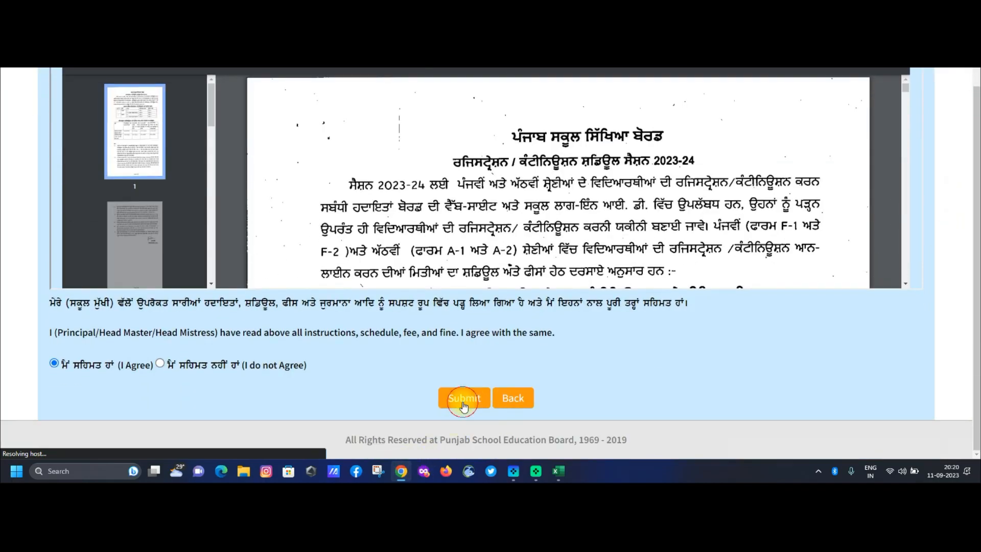
# Step: Open the list of all inserted records for the Class V F1 form
pyautogui.scroll(-5, 106, 245)
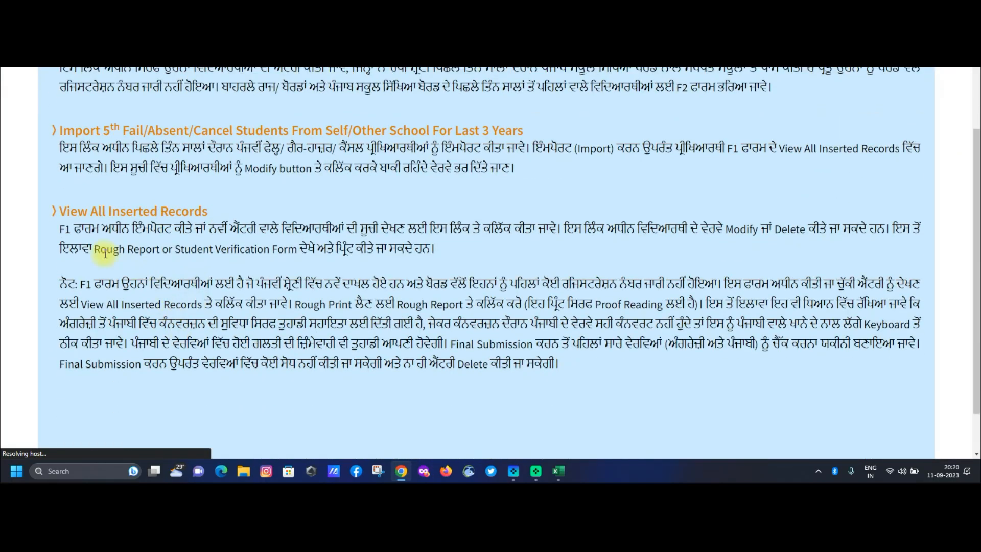
pyautogui.click(105, 213)
pyautogui.scroll(-3, 311, 278)
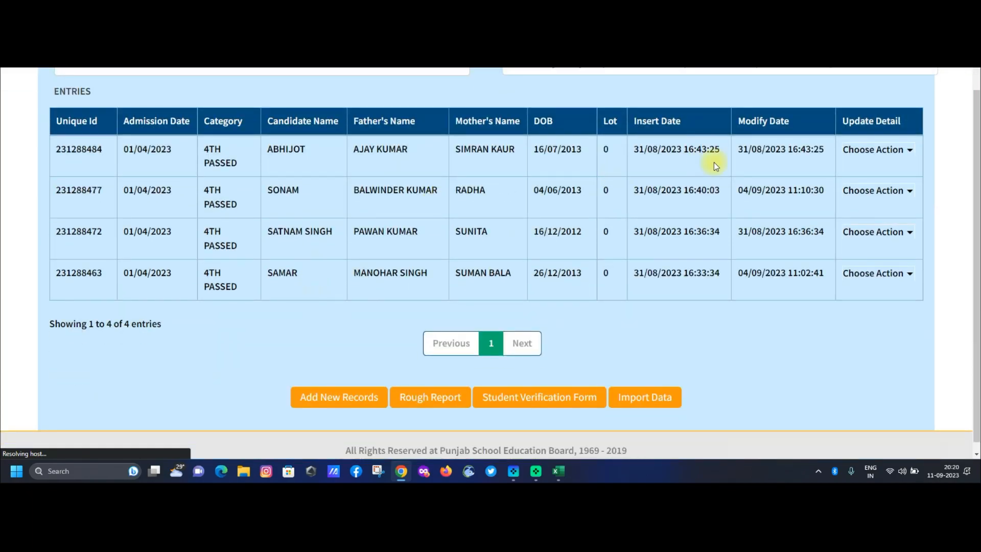
# Step: Open the first listed student's record for modification, review its main subjects and address details, and leave it without updating
pyautogui.click(869, 150)
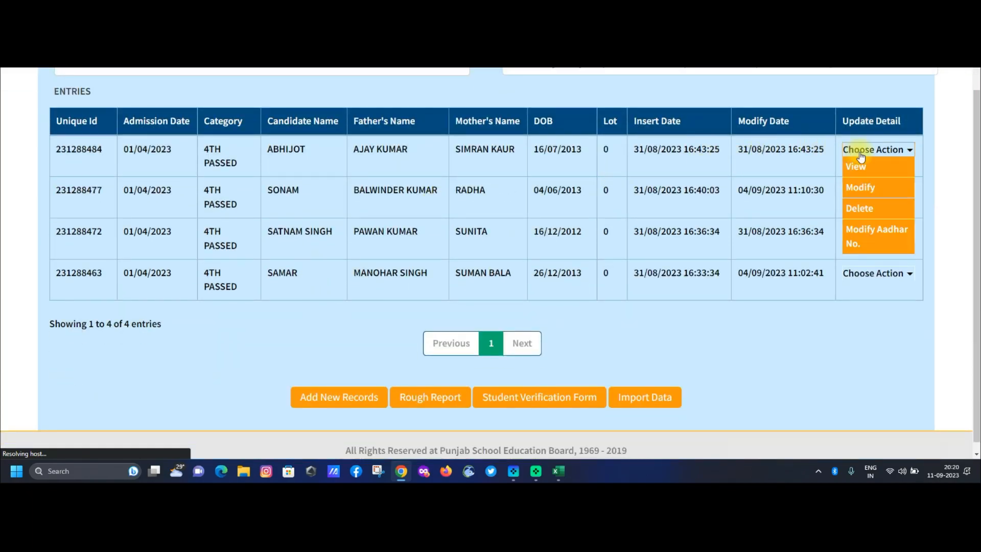
pyautogui.click(867, 196)
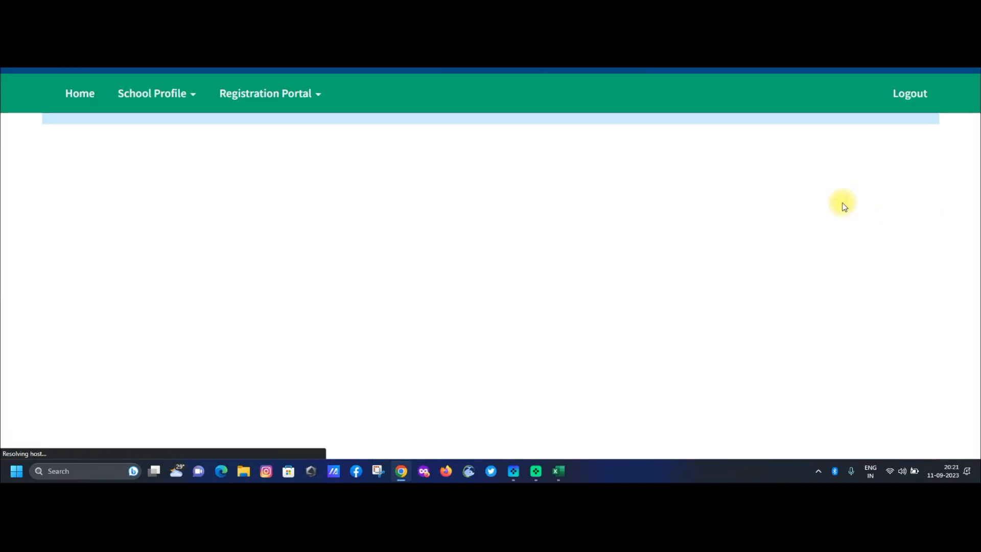
pyautogui.scroll(-10, 751, 280)
pyautogui.scroll(2, 750, 278)
pyautogui.scroll(1, 975, 271)
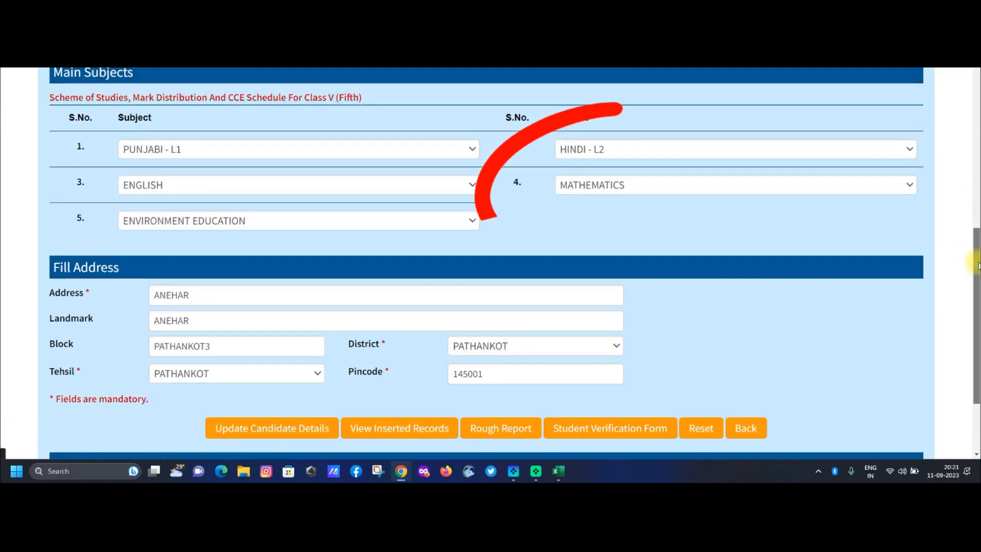
pyautogui.scroll(1, 978, 265)
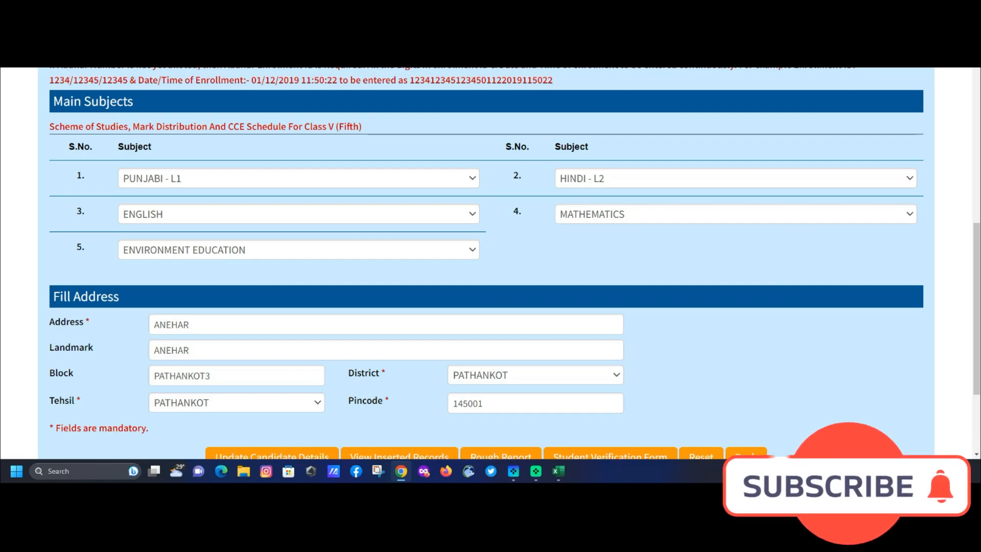
pyautogui.scroll(-3, 635, 136)
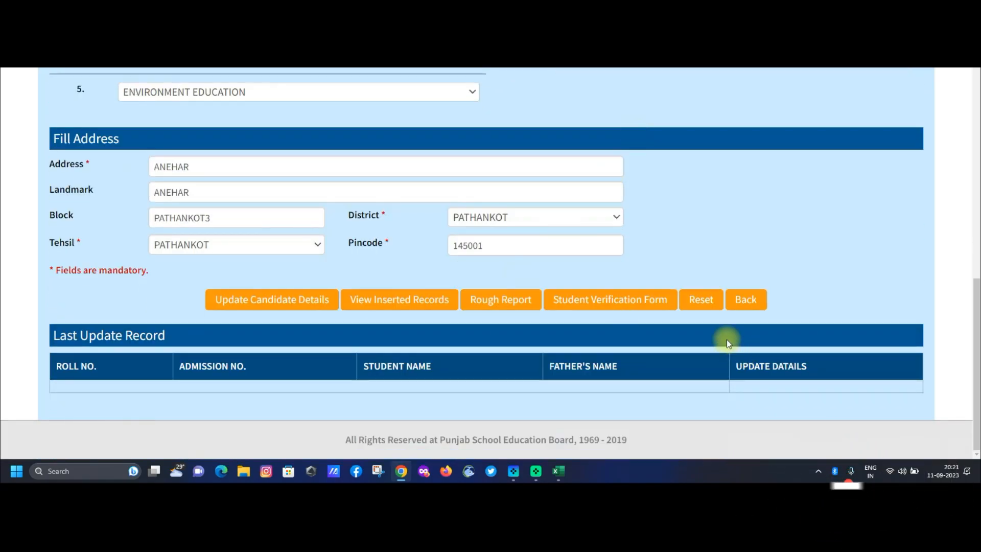
pyautogui.click(746, 299)
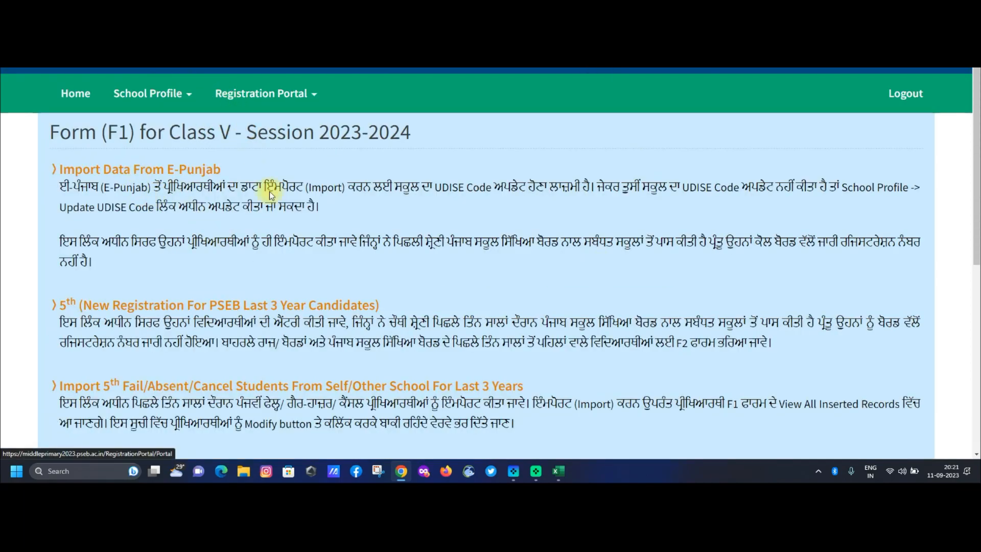
# Step: Submit agreement to the F1 Form instructions again and reopen the list of all inserted records
pyautogui.scroll(-3, 252, 242)
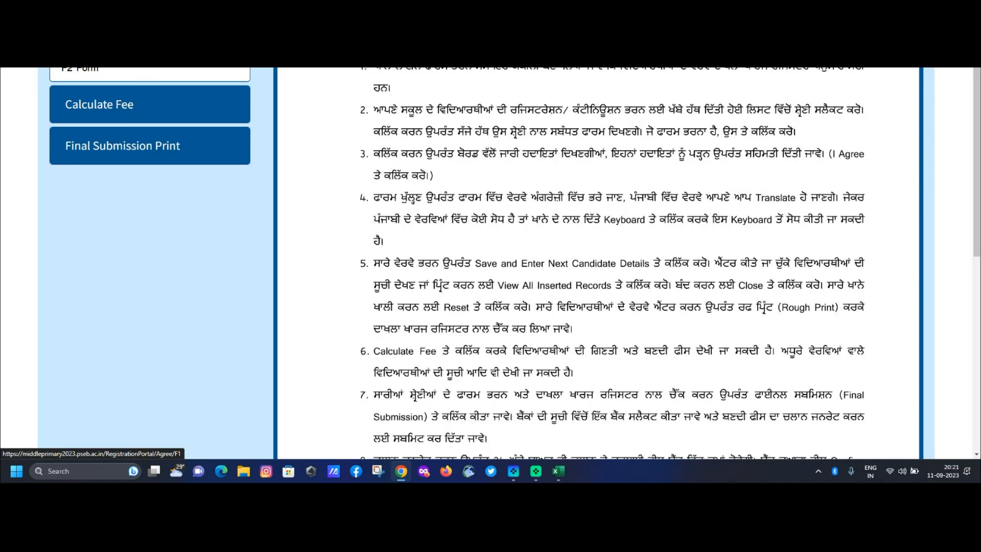
pyautogui.scroll(-3, 854, 313)
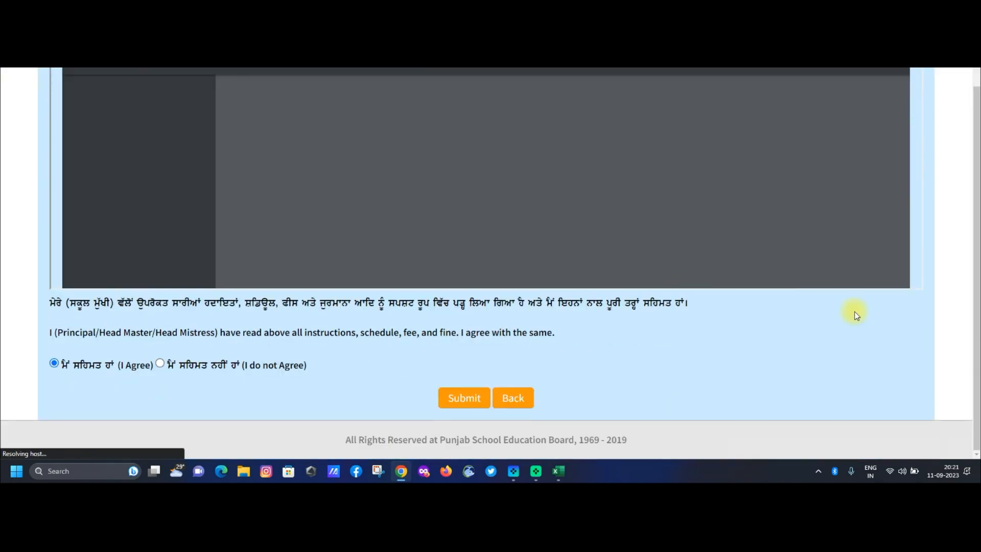
pyautogui.click(468, 394)
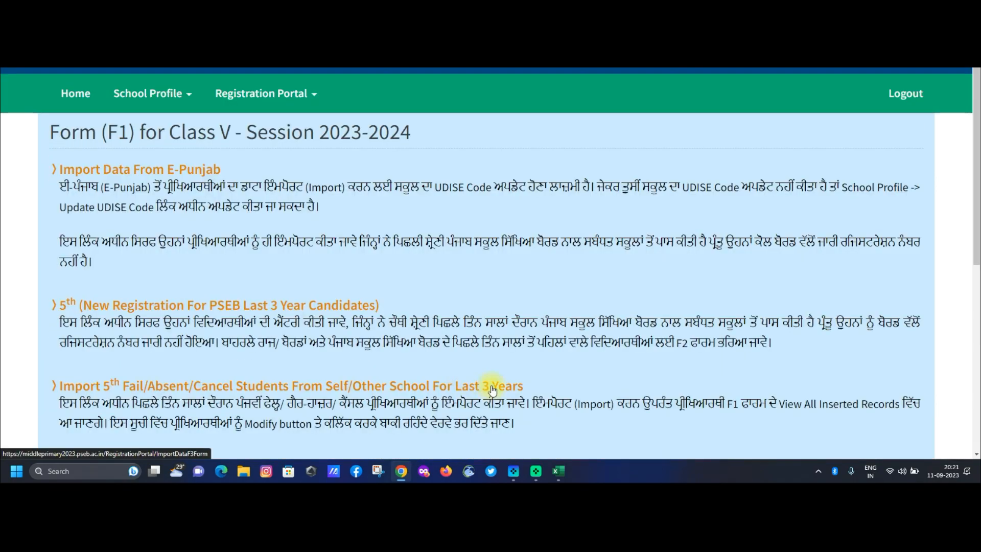
pyautogui.scroll(-5, 491, 385)
pyautogui.click(131, 212)
pyautogui.scroll(-5, 541, 337)
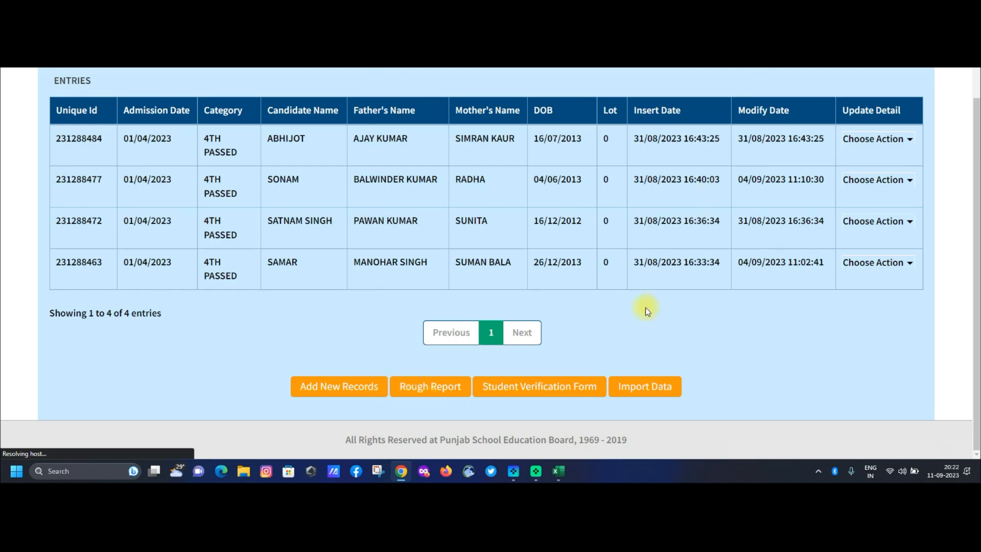
# Step: Display the Student Verification Forms with the search criterion ALL and return to the inserted records list
pyautogui.click(526, 393)
pyautogui.click(243, 137)
pyautogui.click(202, 177)
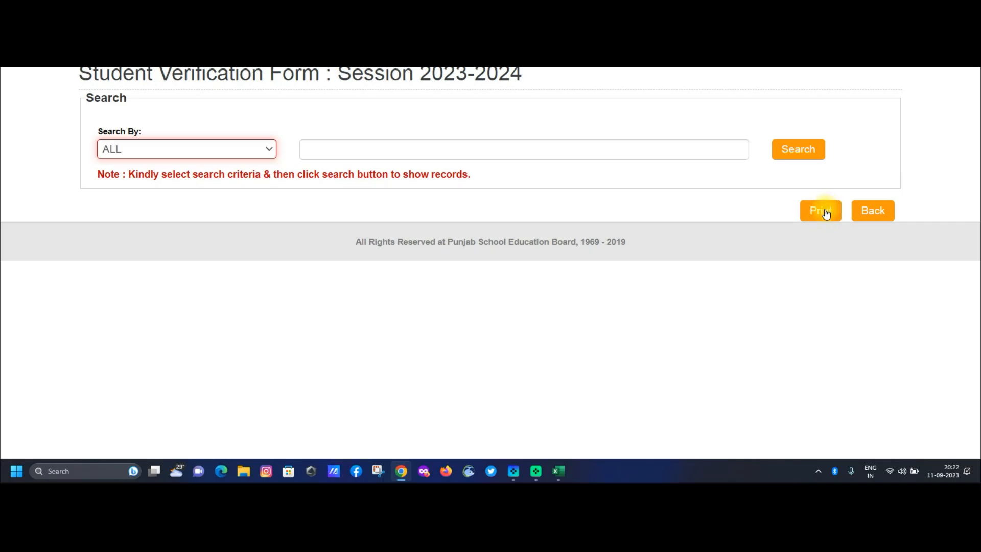
pyautogui.click(801, 155)
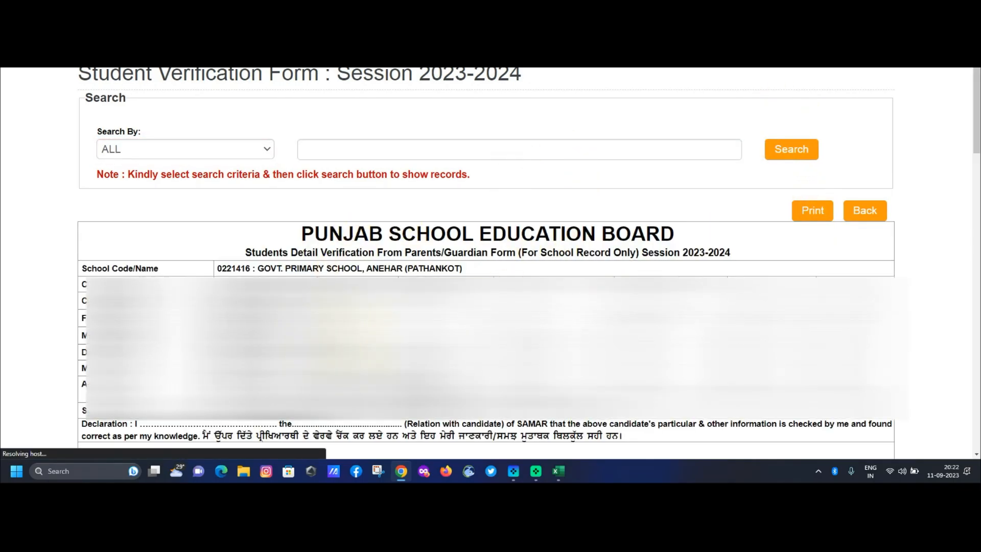
pyautogui.click(865, 212)
pyautogui.click(864, 213)
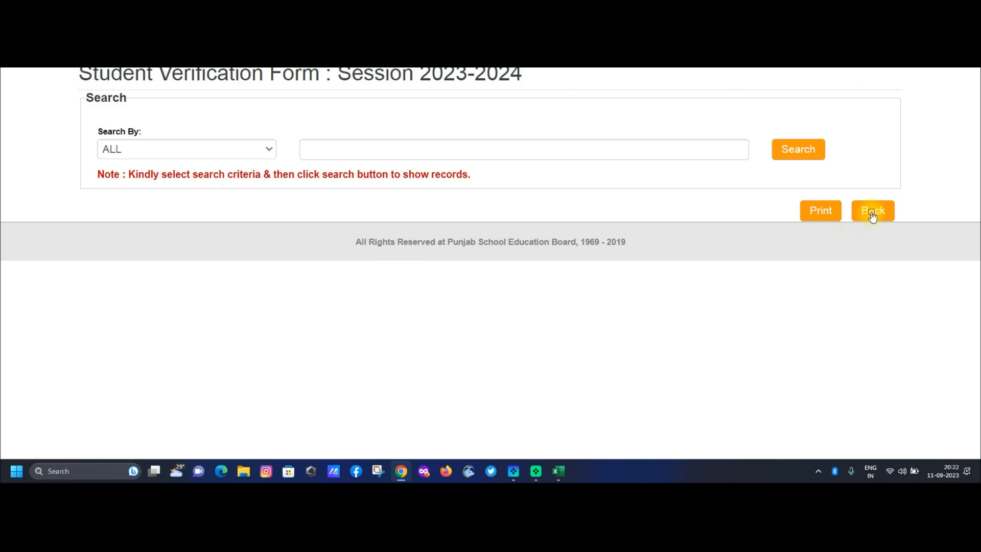
pyautogui.click(873, 214)
# Step: Open Calculate Fee & Final Submit in the Registration Portal
pyautogui.scroll(3, 650, 390)
pyautogui.click(263, 93)
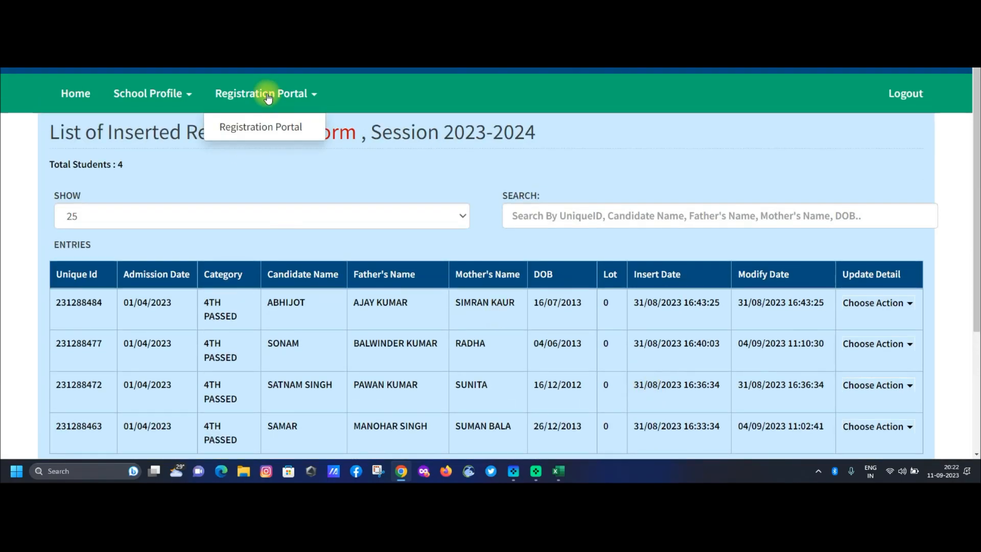
pyautogui.click(262, 128)
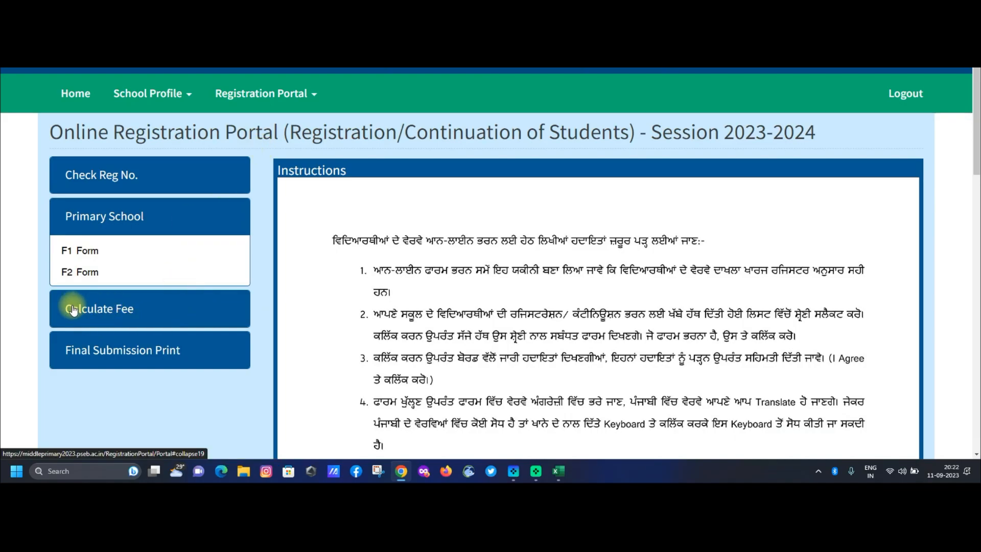
pyautogui.click(79, 307)
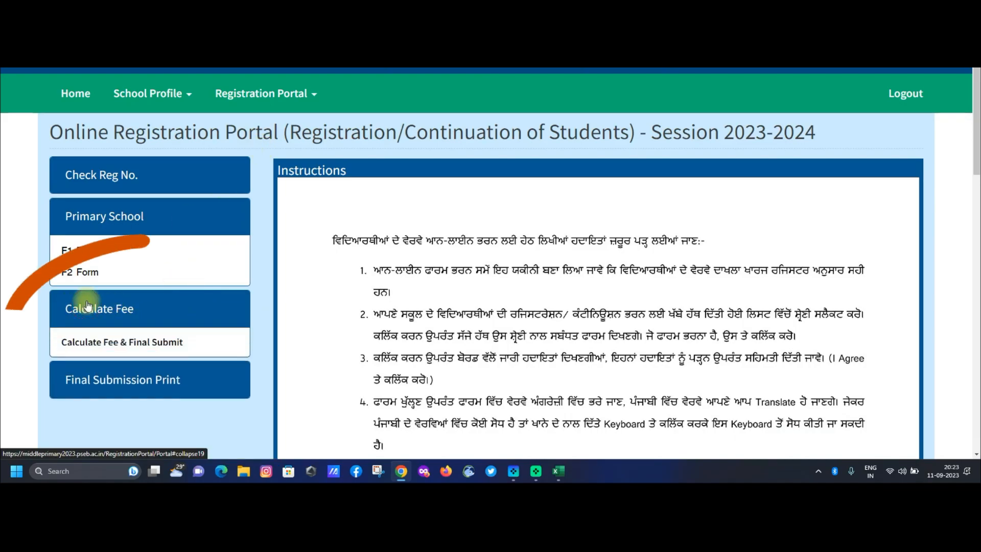
pyautogui.click(92, 337)
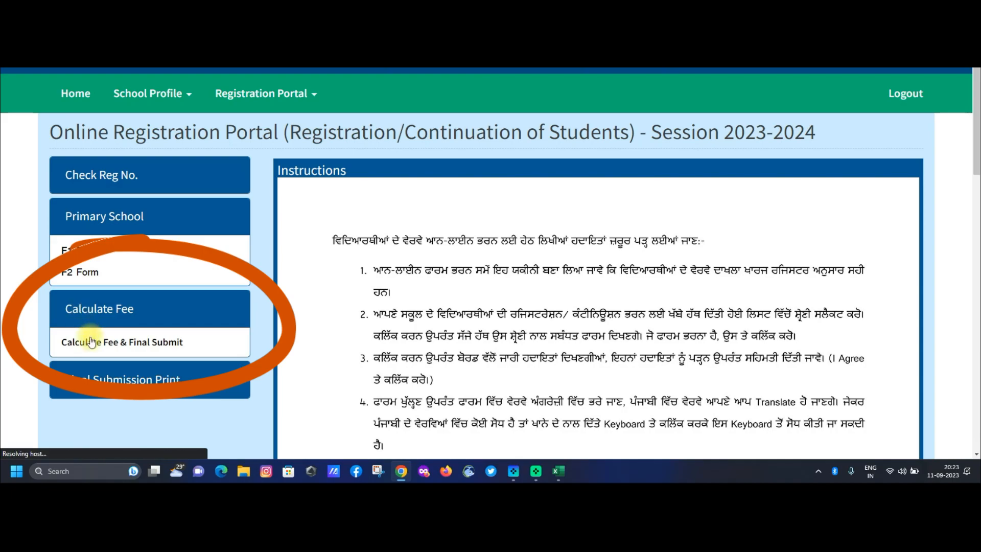
pyautogui.click(123, 345)
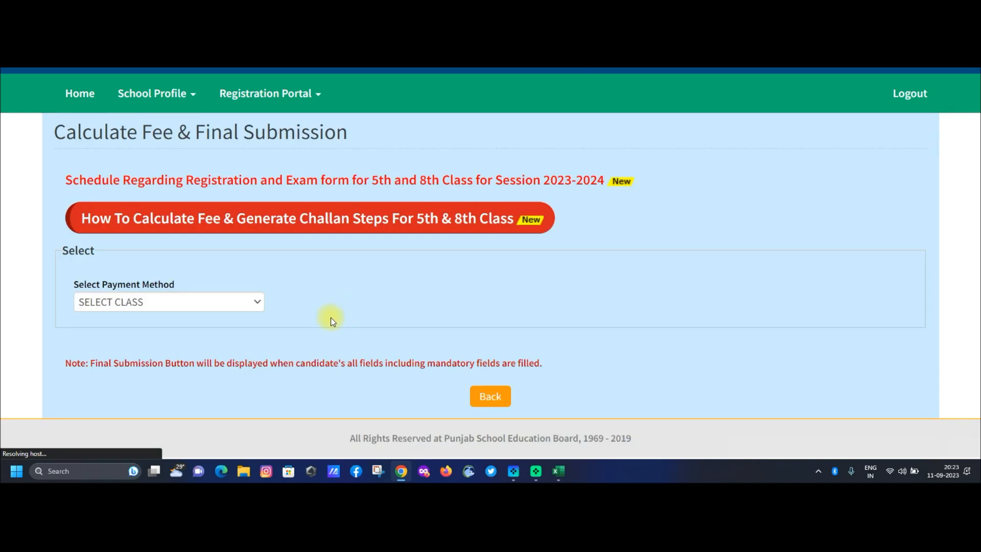
# Step: Calculate the fee by form for the PRIMARY class with only the F1 Form included
pyautogui.click(202, 301)
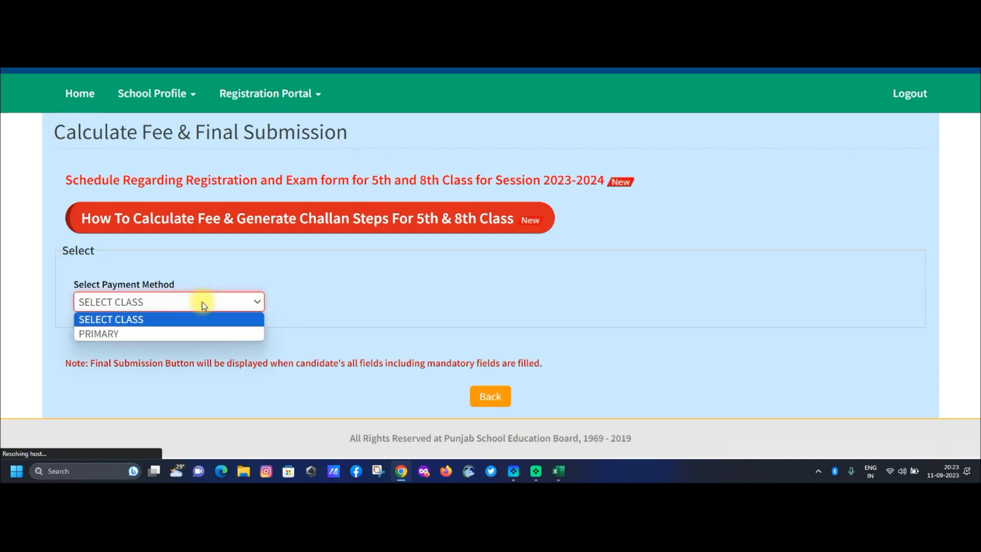
pyautogui.click(195, 333)
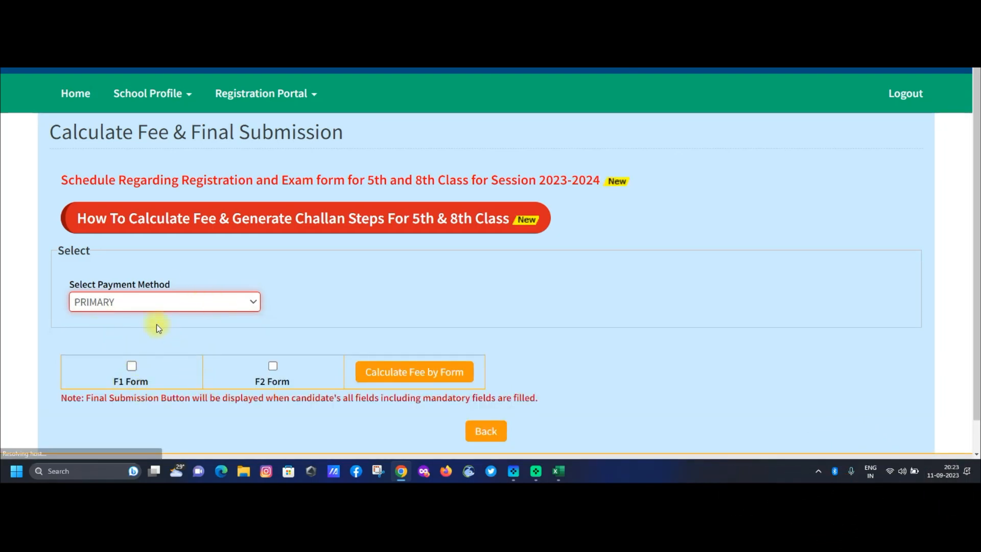
pyautogui.click(132, 365)
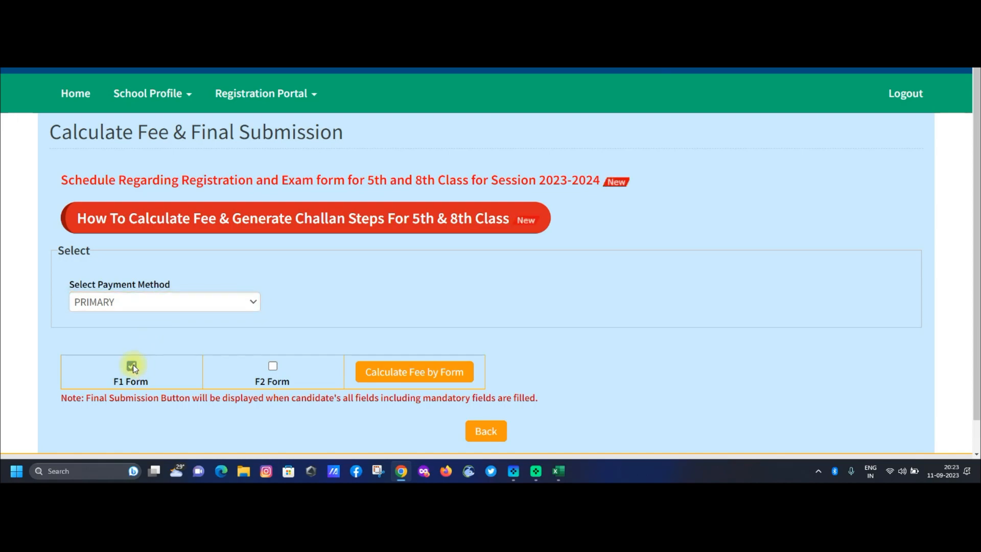
pyautogui.click(400, 372)
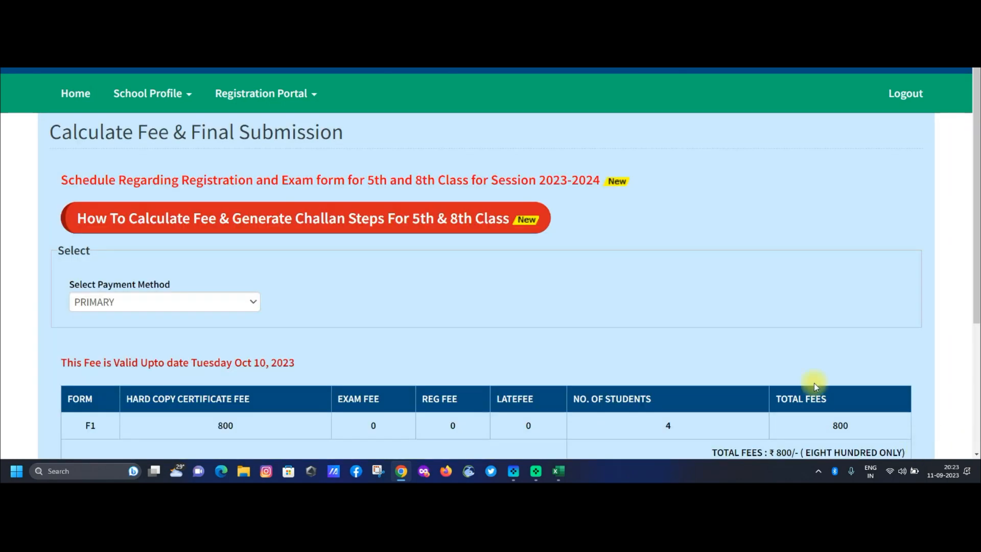
# Step: Examine the F1 fee breakdown, including the registration fee, hard copy certificate fee and number of students
pyautogui.scroll(-4, 716, 364)
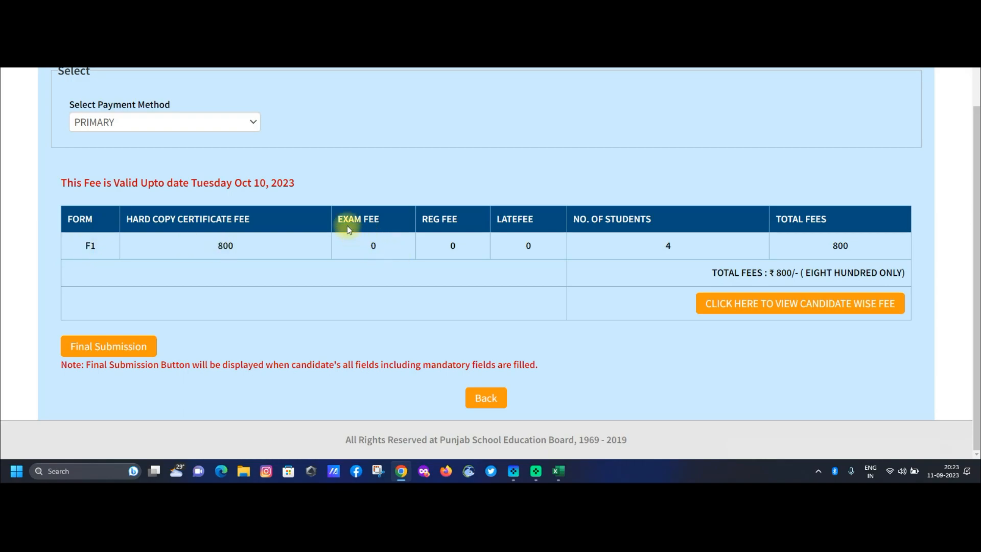
pyautogui.moveTo(416, 217); pyautogui.dragTo(440, 249)
pyautogui.moveTo(125, 220); pyautogui.dragTo(254, 229)
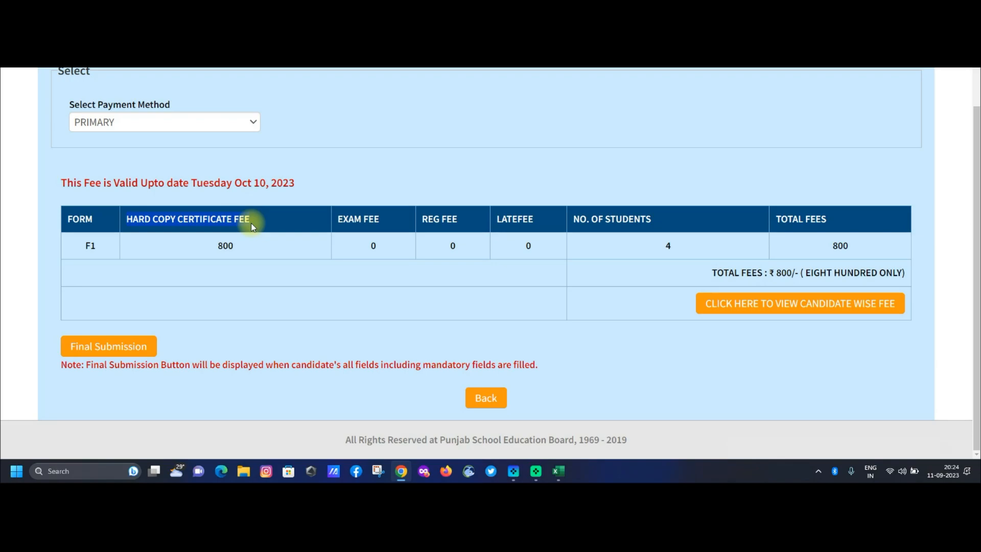
pyautogui.moveTo(578, 221); pyautogui.dragTo(656, 225)
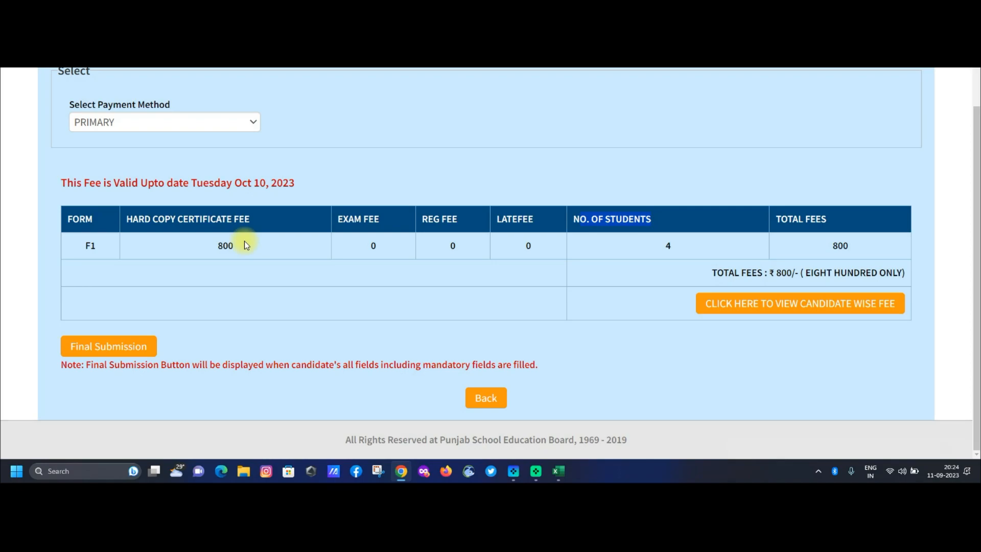
pyautogui.moveTo(145, 219); pyautogui.dragTo(252, 218)
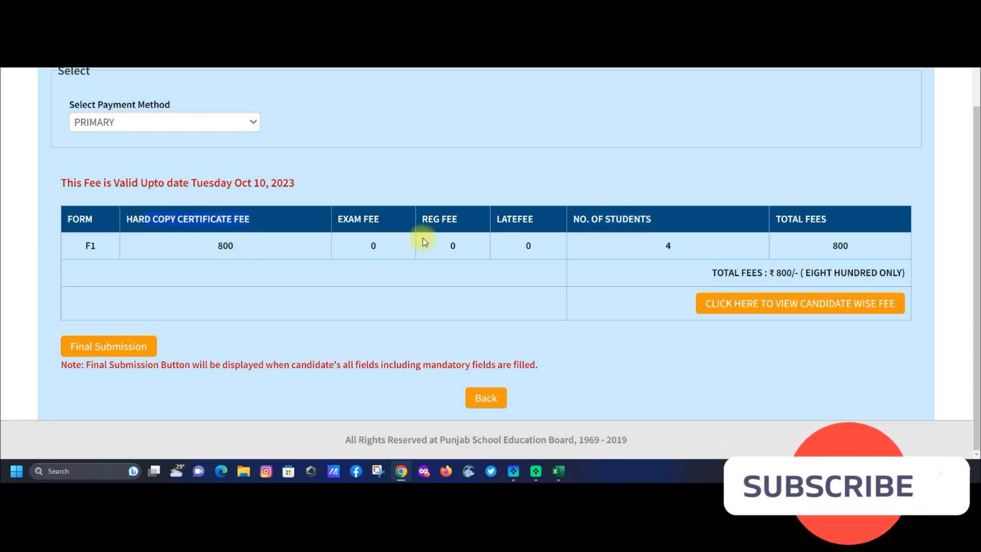